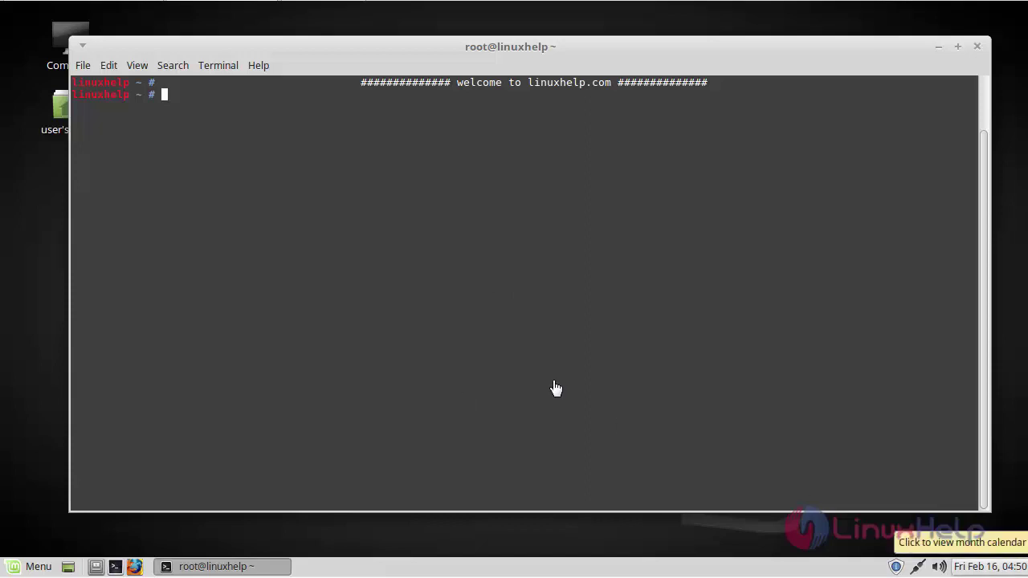
click(132, 569)
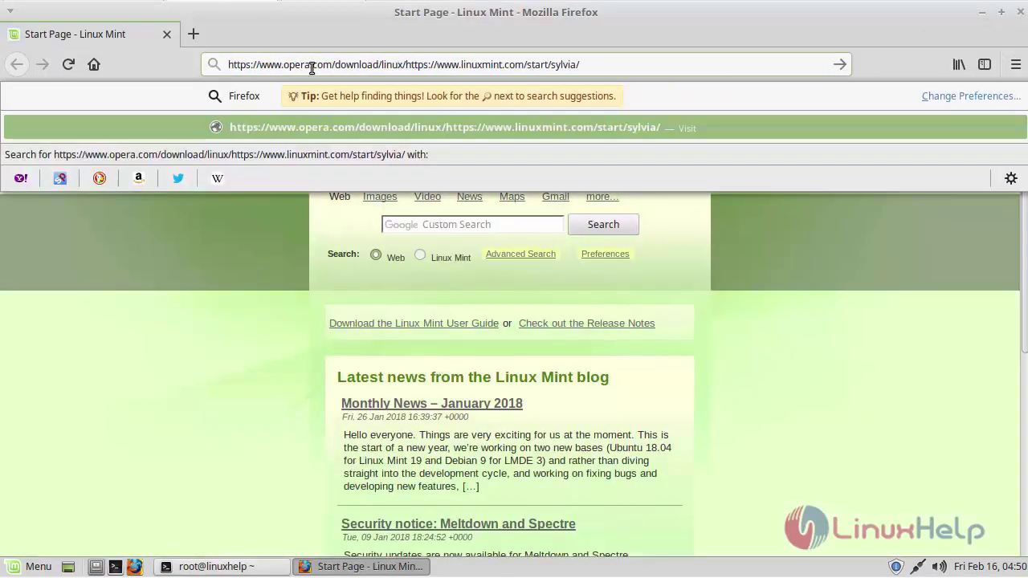
key(shift+End)
key(Delete)
key(Return)
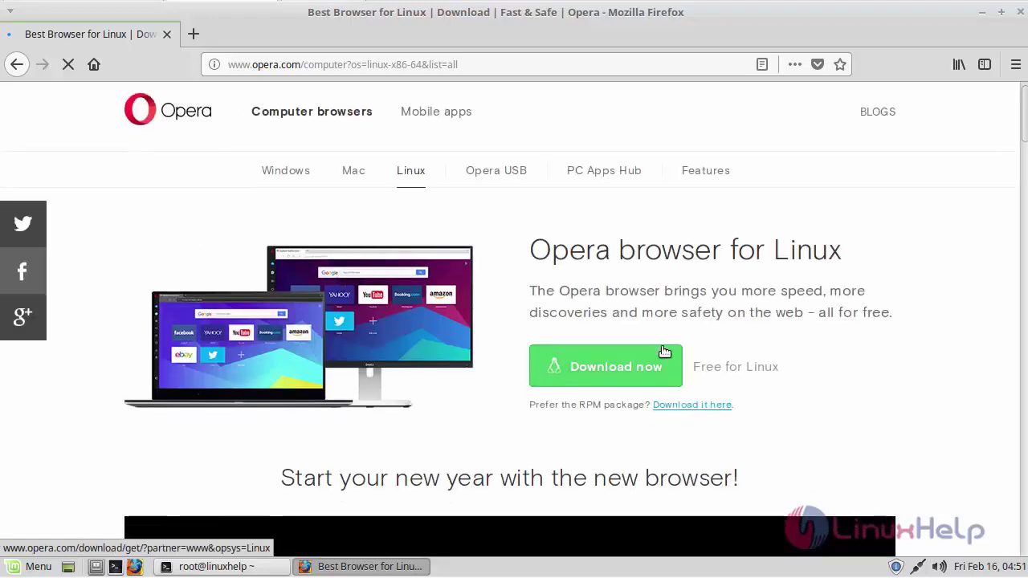
Download the Opera package opera-stable_51.0.2830.34_amd64.deb, saving it as a file, and check its download progress
scroll(625, 350, down, 1)
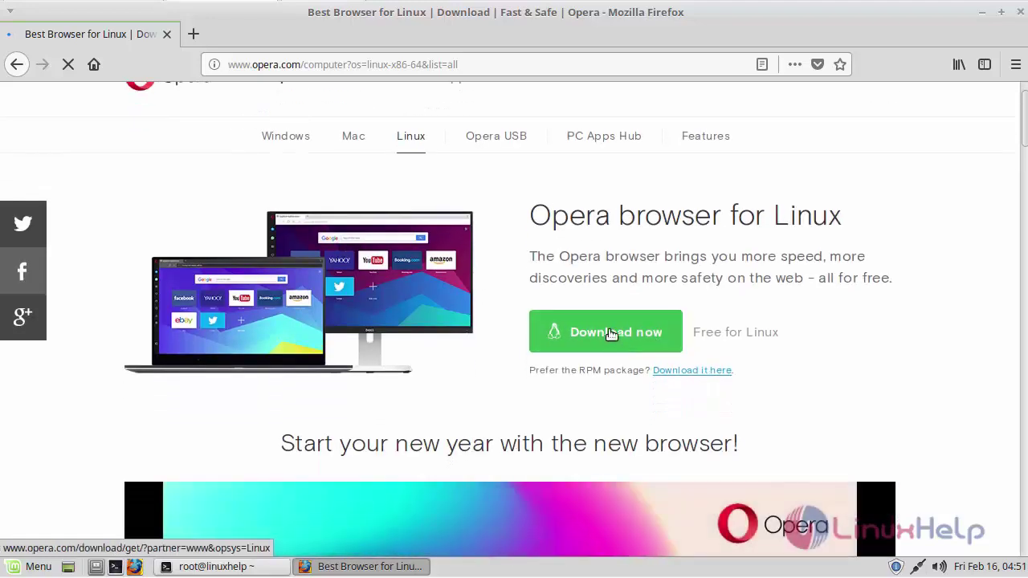
click(612, 334)
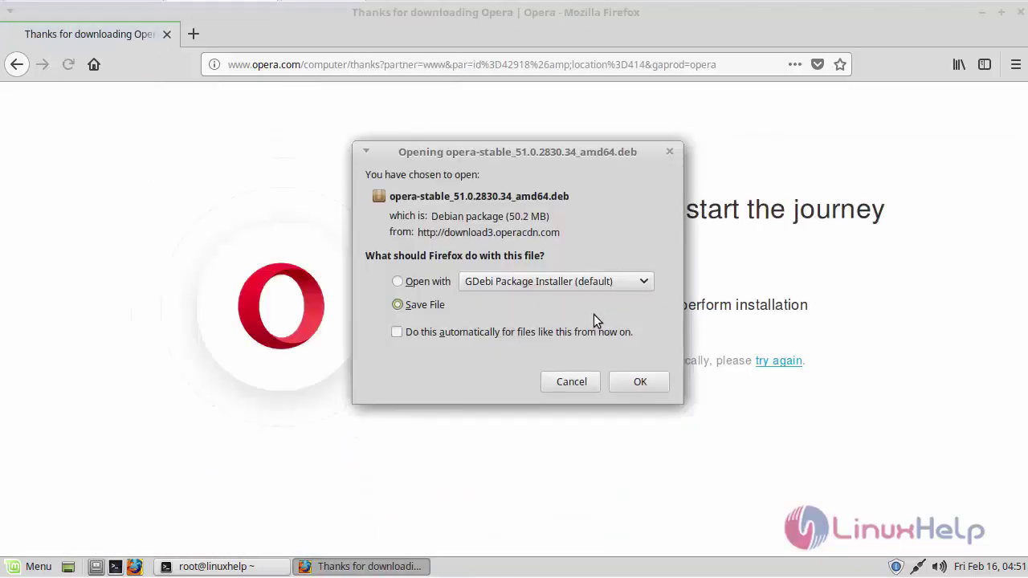
click(636, 382)
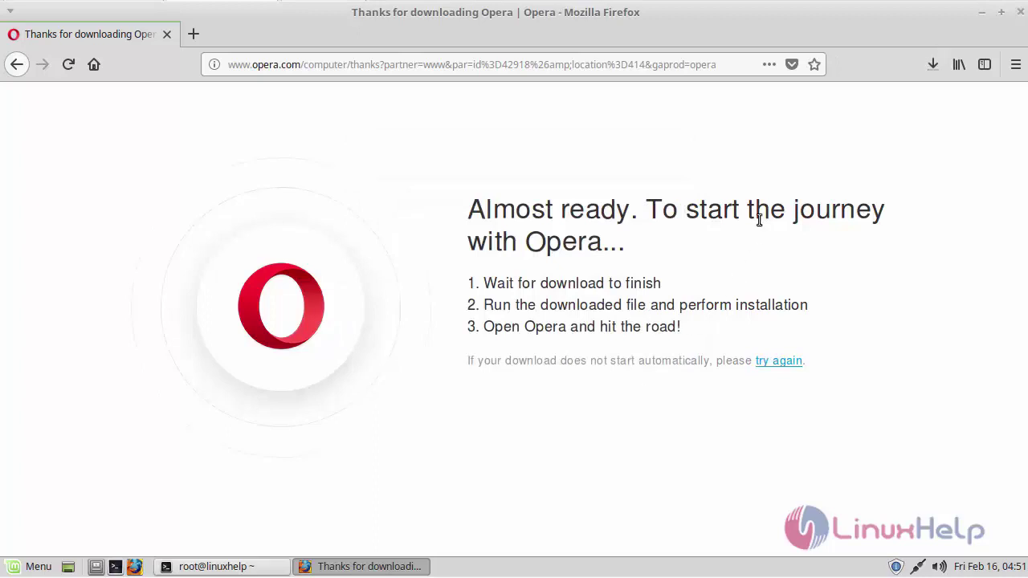
click(932, 69)
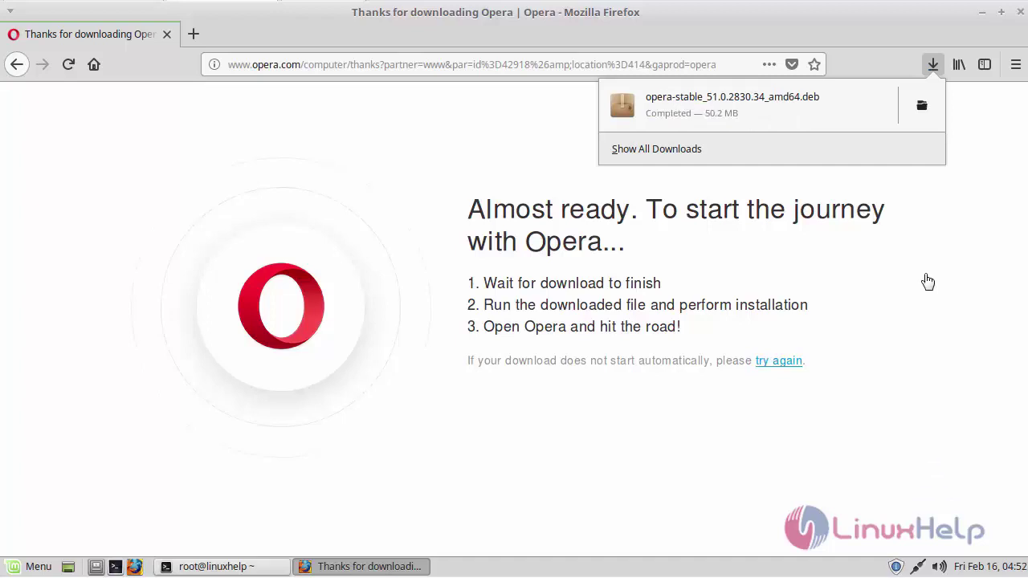
Minimize the browser to return to the terminal and change to the /home/user/Downloads directory
click(982, 16)
click(983, 16)
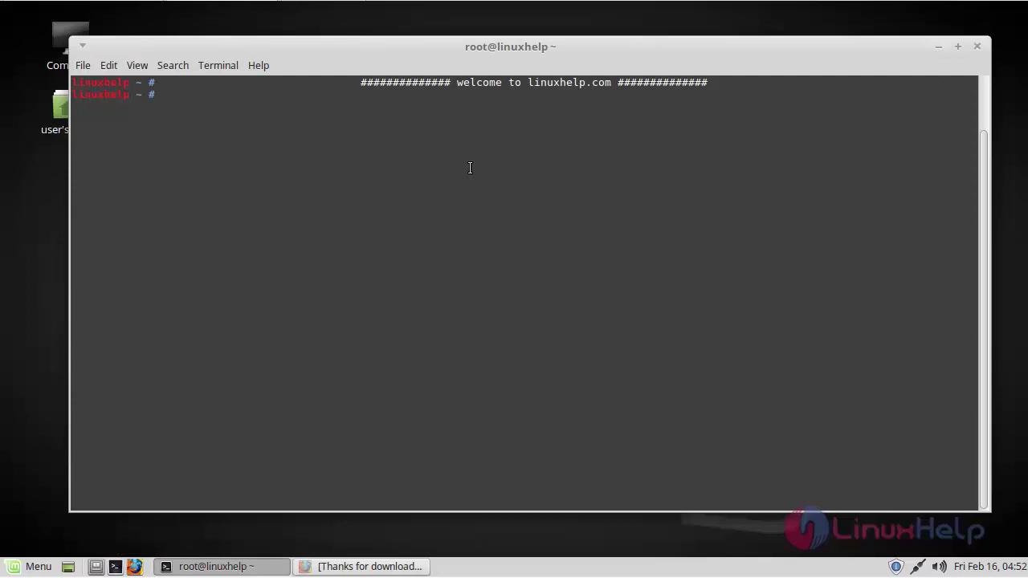
text(cd /home/user/Down)
key(Tab)
key(Return)
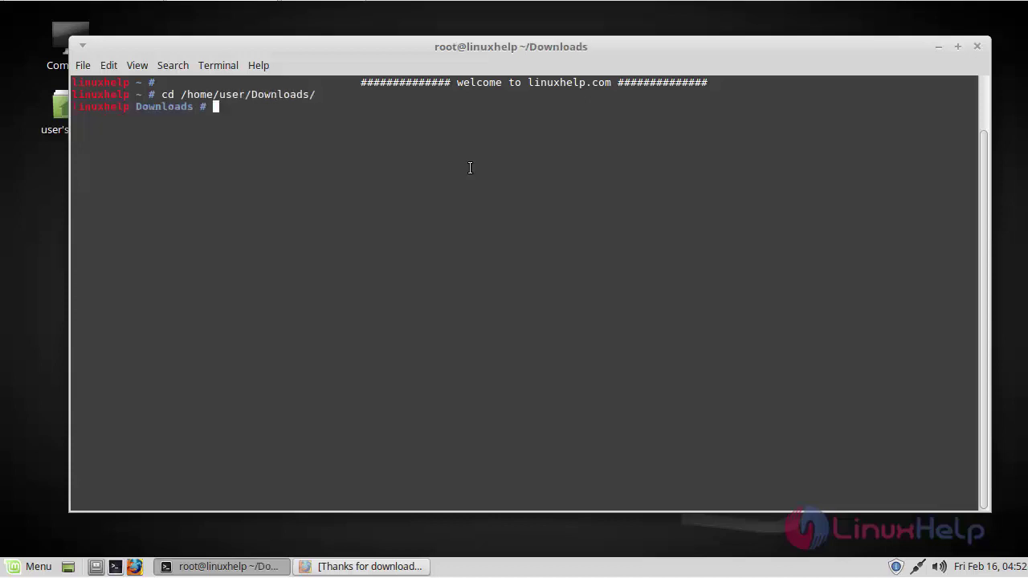
List the files in the Downloads directory with ls
key(Return)
key(Return)
text(ls)
key(Return)
key(Return)
key(Return)
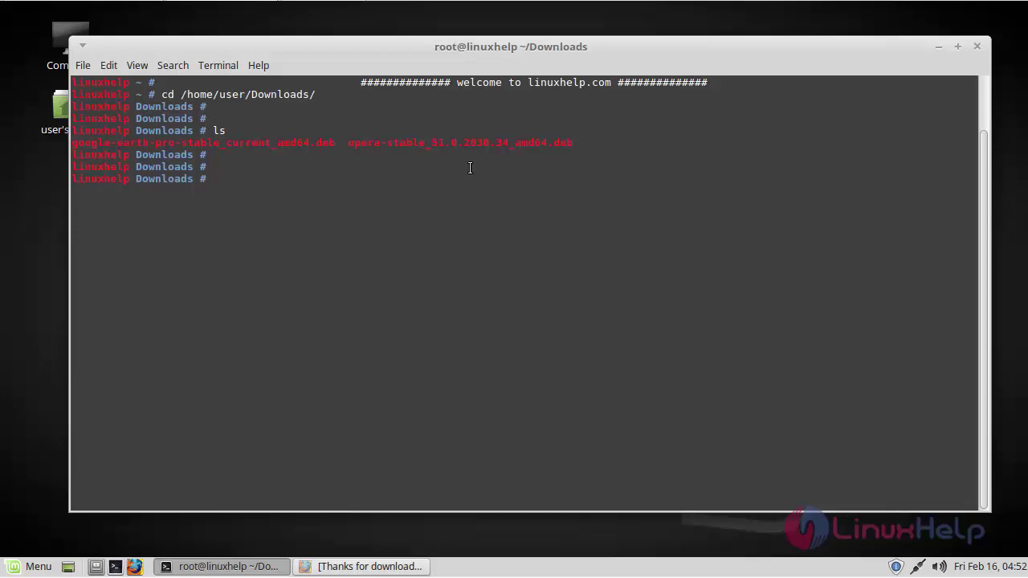
Try to install the downloaded Opera package with dpkg -i opera-stable_51.0.2830.34_amd64.deb
text(dpkg -i op)
key(Tab)
key(Return)
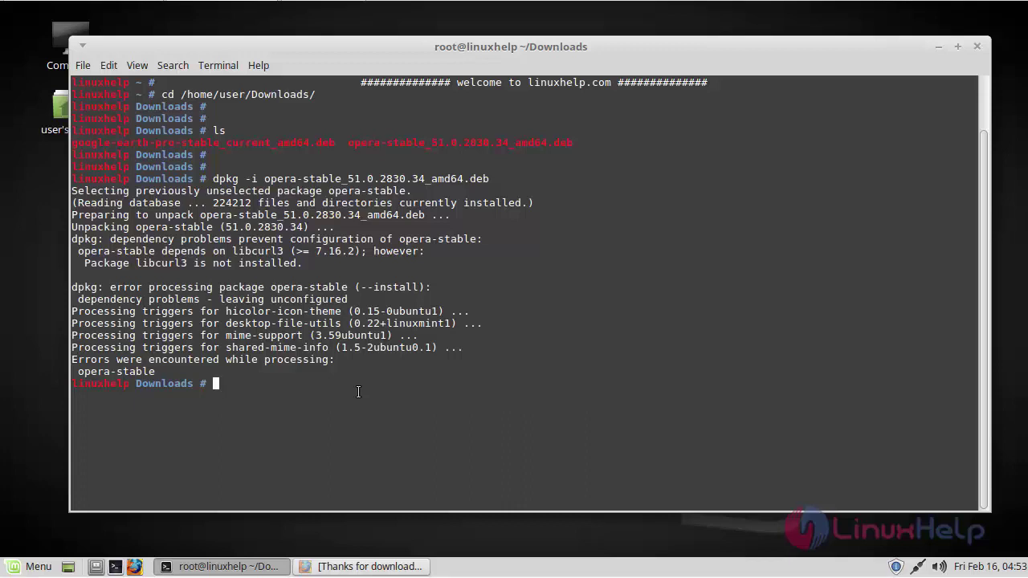
Install the missing dependencies with apt-get install -f, confirming the installation and agreeing to update Opera together with the system
text(apt-get -f)
key(BackSpace)
key(BackSpace)
text(install -f)
key(Return)
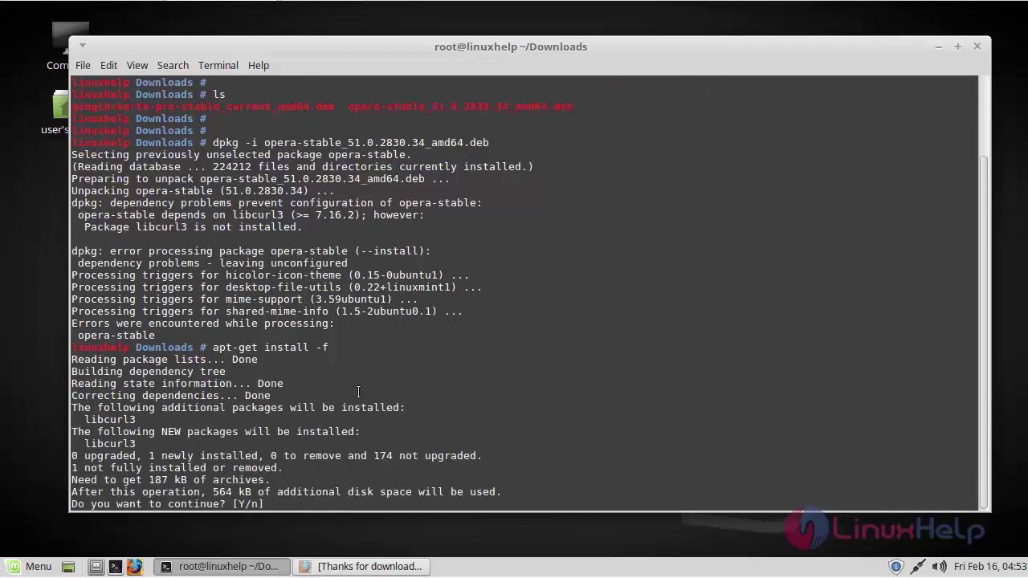
text(y)
key(Return)
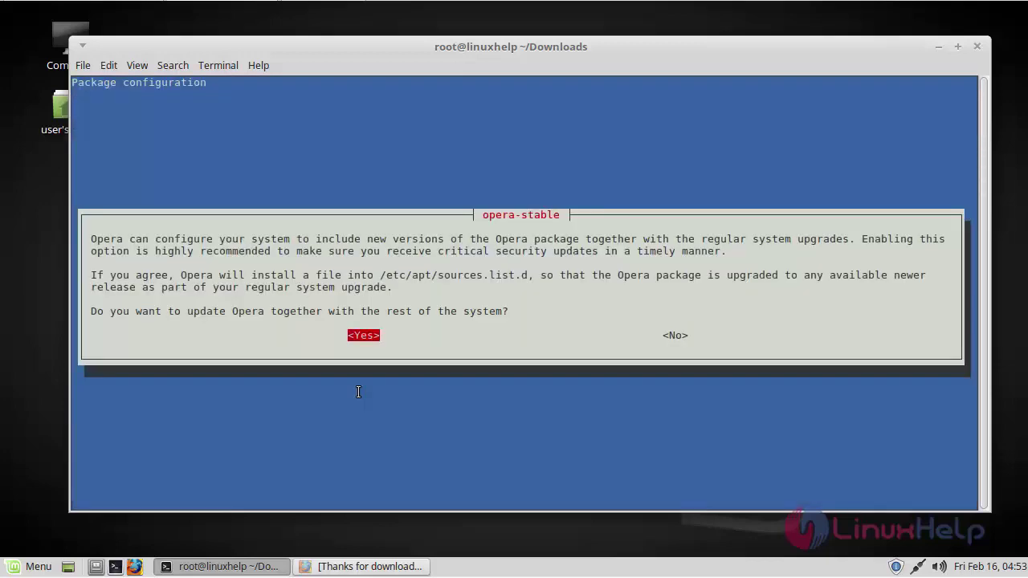
key(Return)
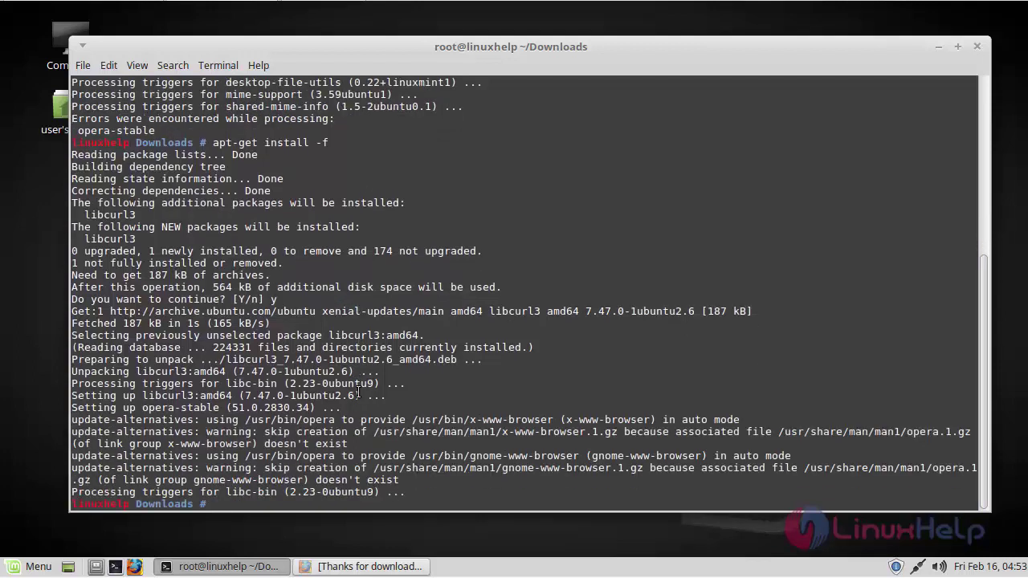
Run dpkg -i opera-stable_51.0.2830.34_amd64.deb again to reinstall the Opera package
key(Return)
key(Return)
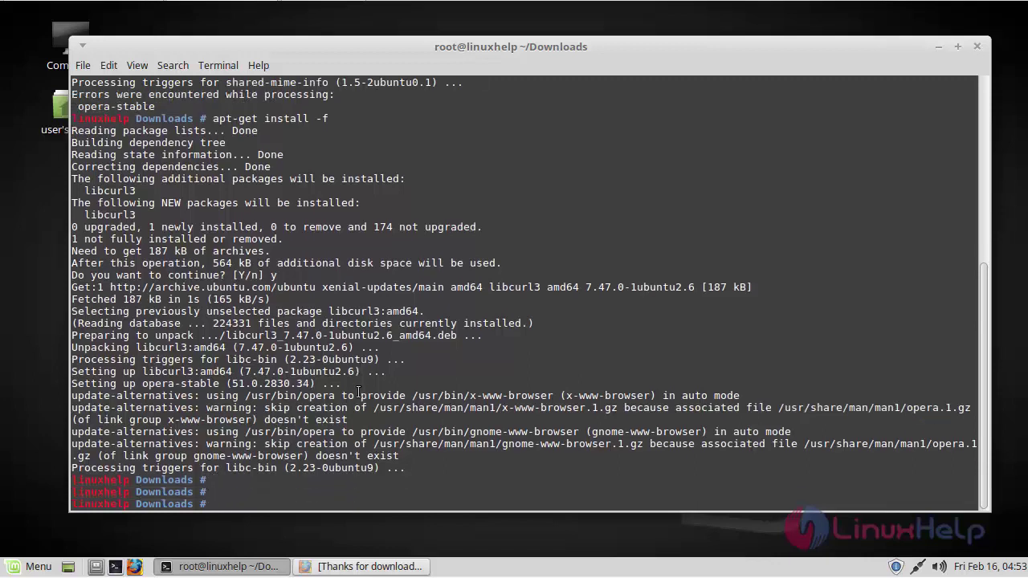
text(dpkg -i opera-stable_51.0.2830.34_amd64.deb)
key(Return)
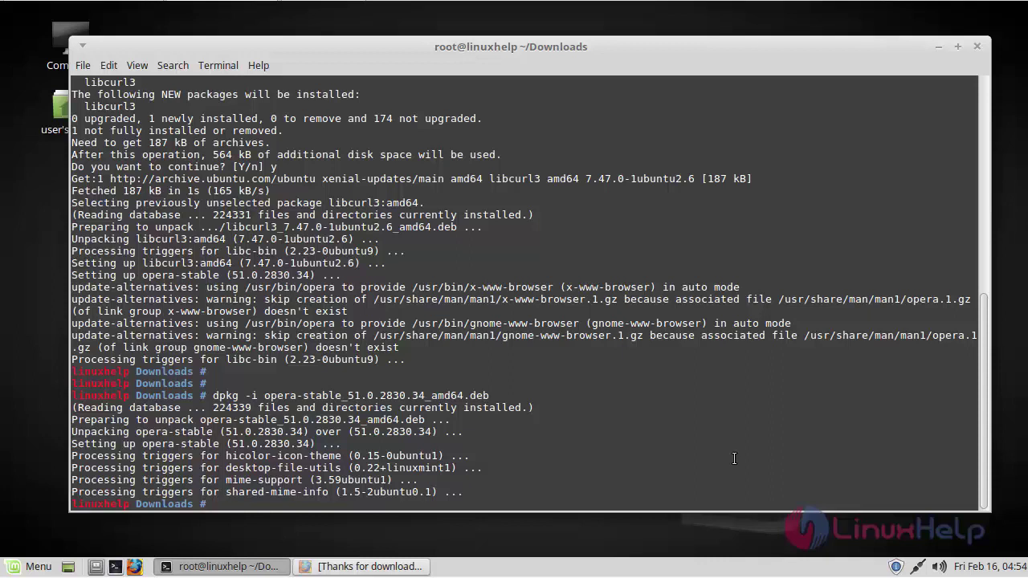
key(Return)
key(Return)
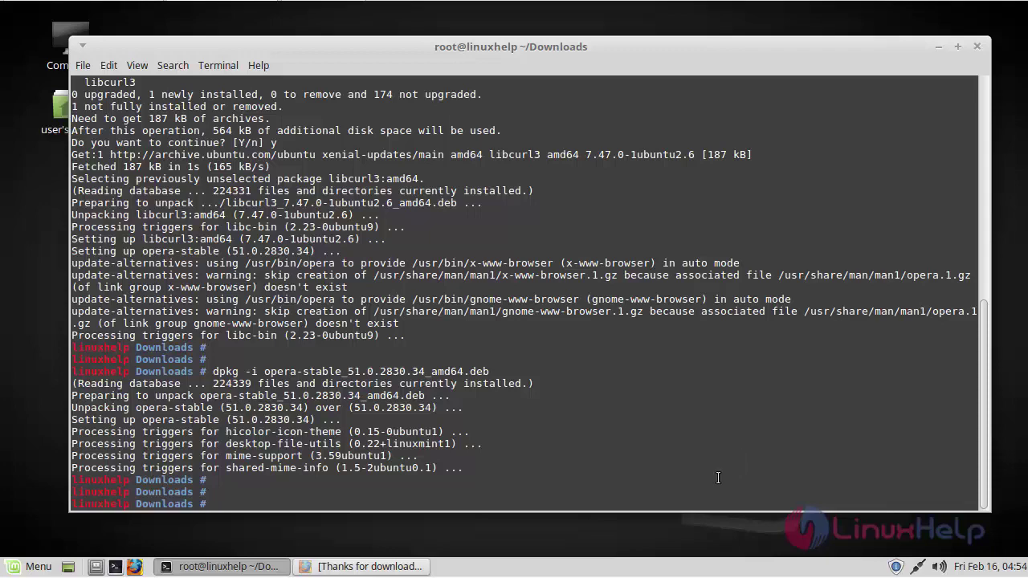
Search the installed applications for opera, launch the Opera browser and switch to its Speed Dial tab
click(18, 569)
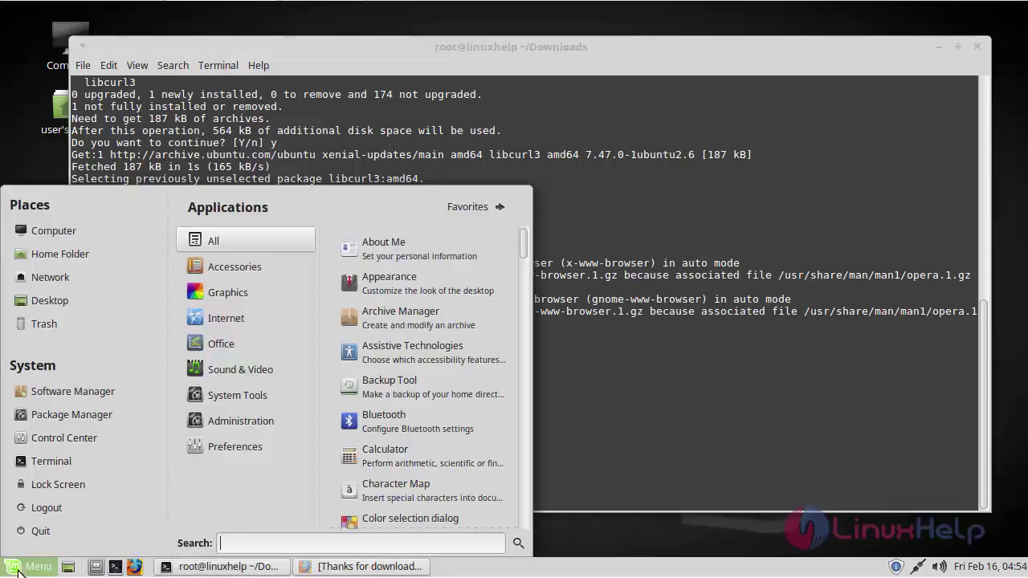
text(ope)
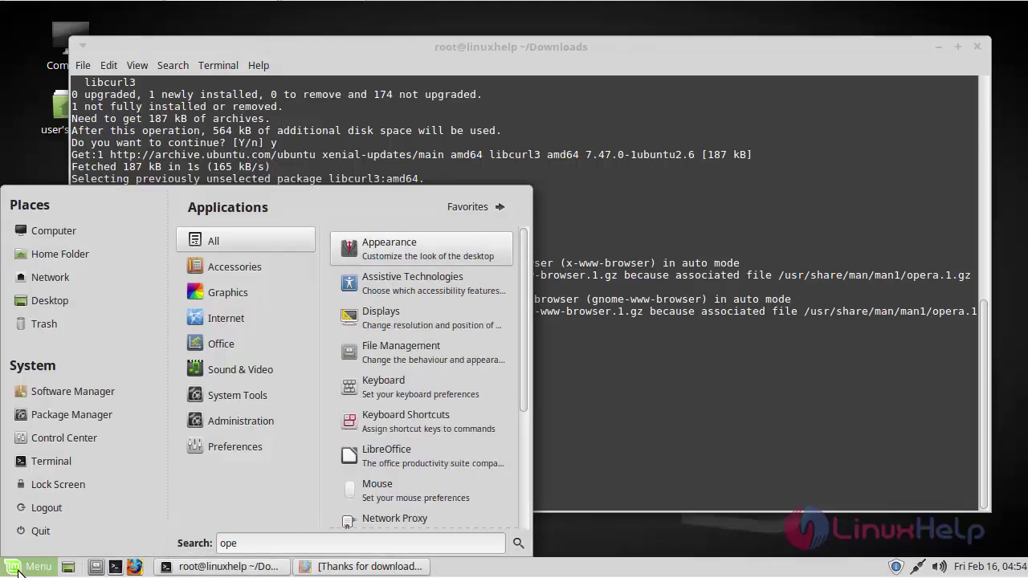
text(ra)
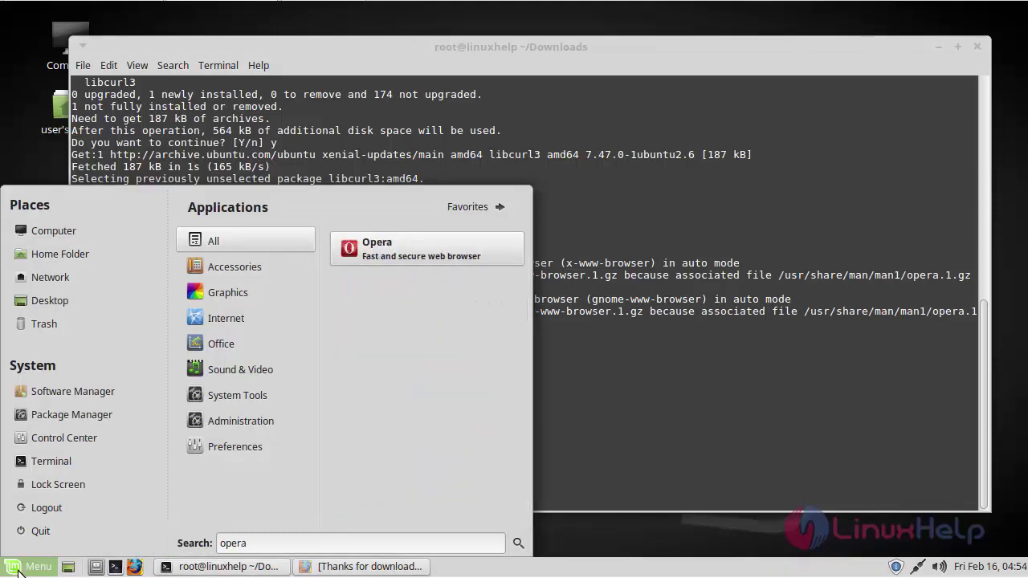
click(417, 253)
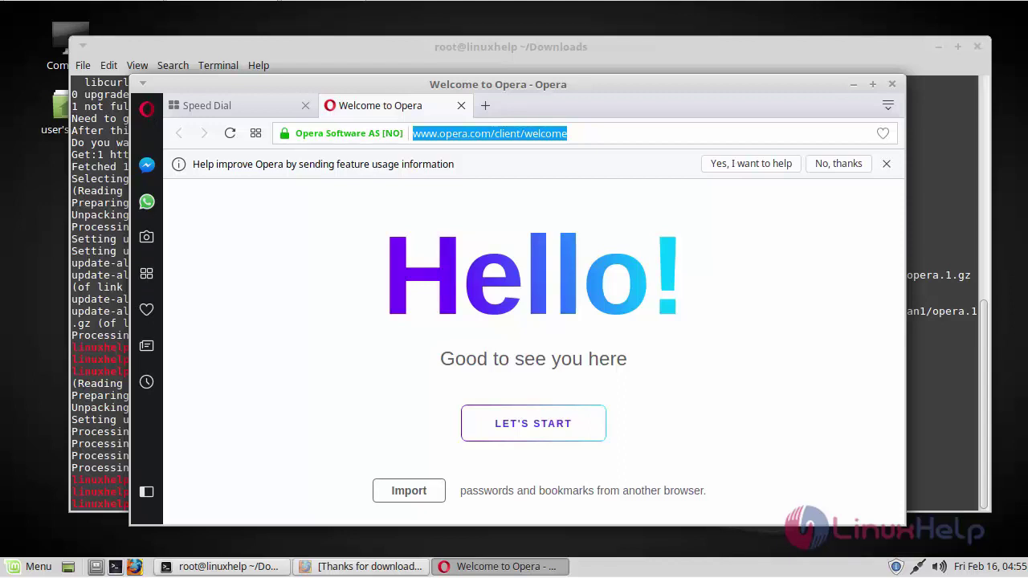
click(255, 109)
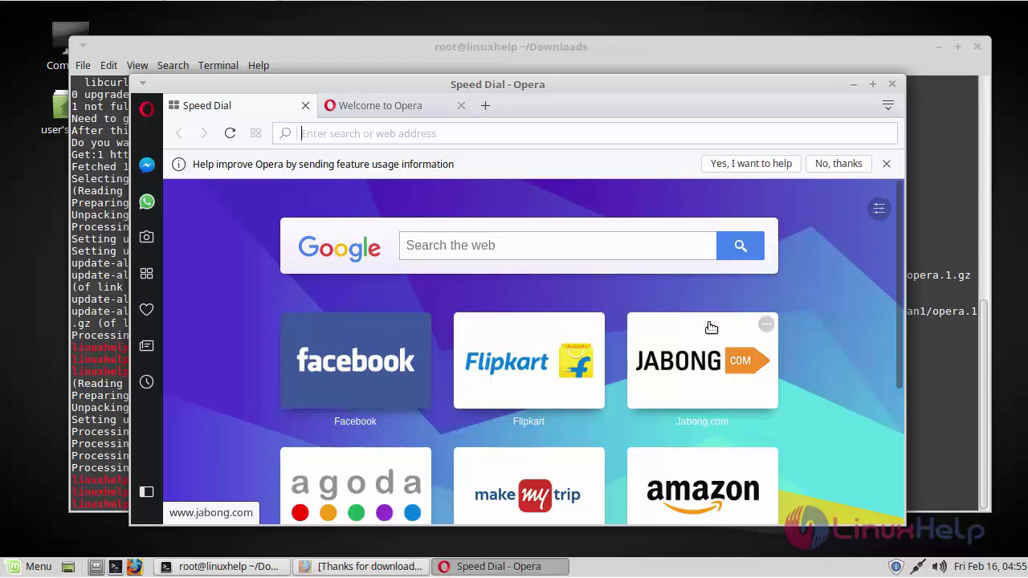
key(ctrl+l)
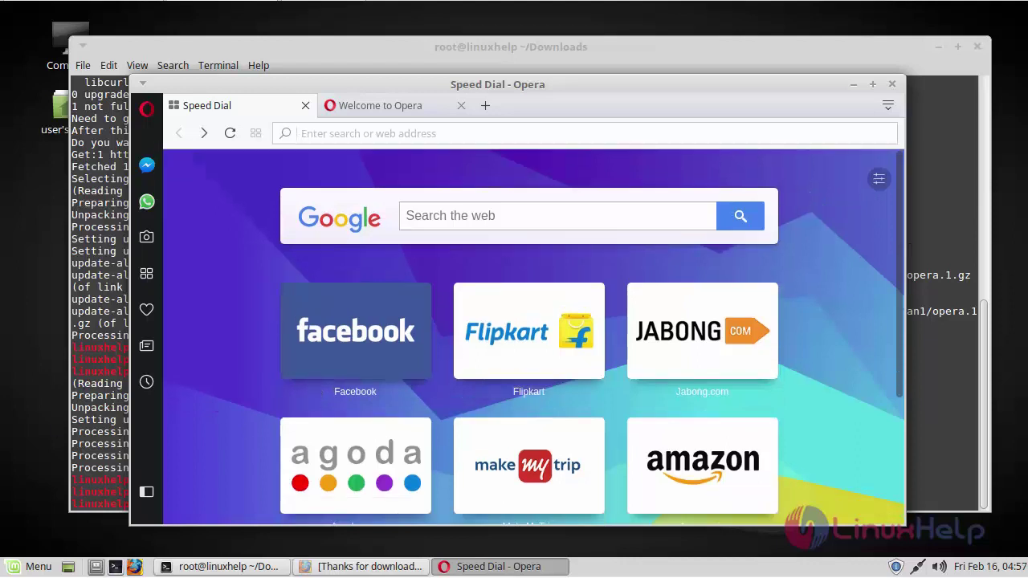
Open the Opera settings and enable blocking ads
click(152, 109)
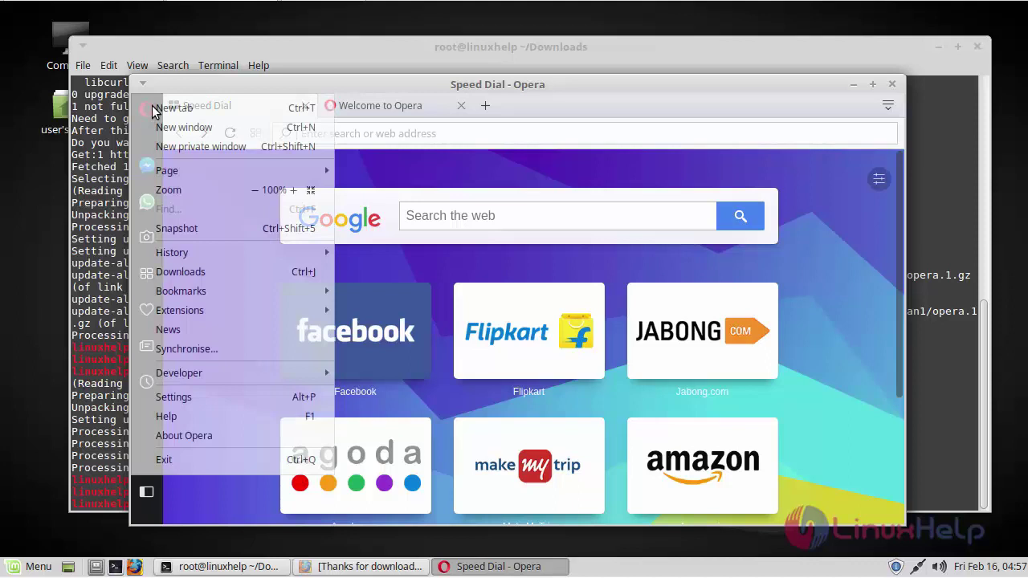
click(220, 398)
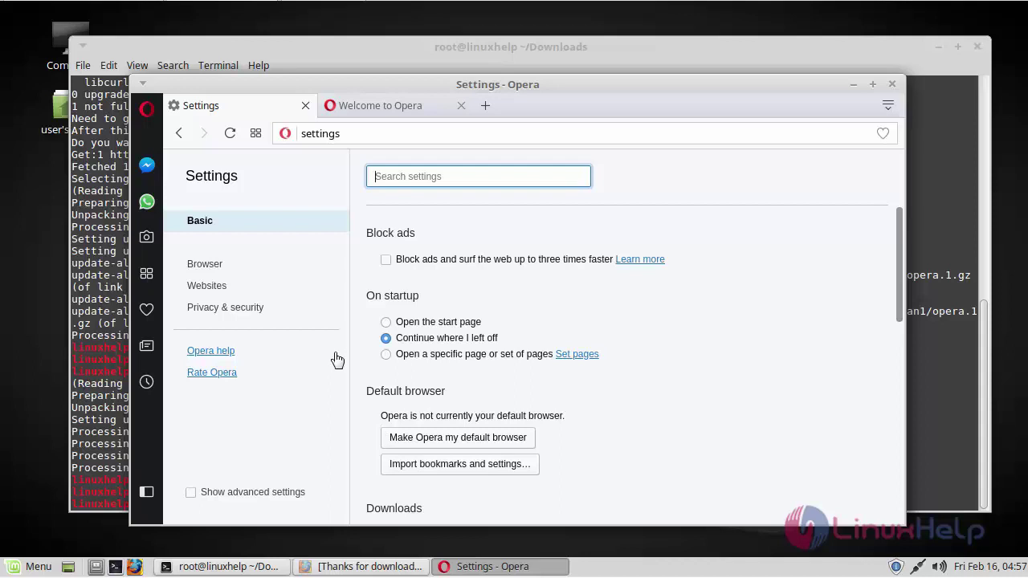
click(385, 261)
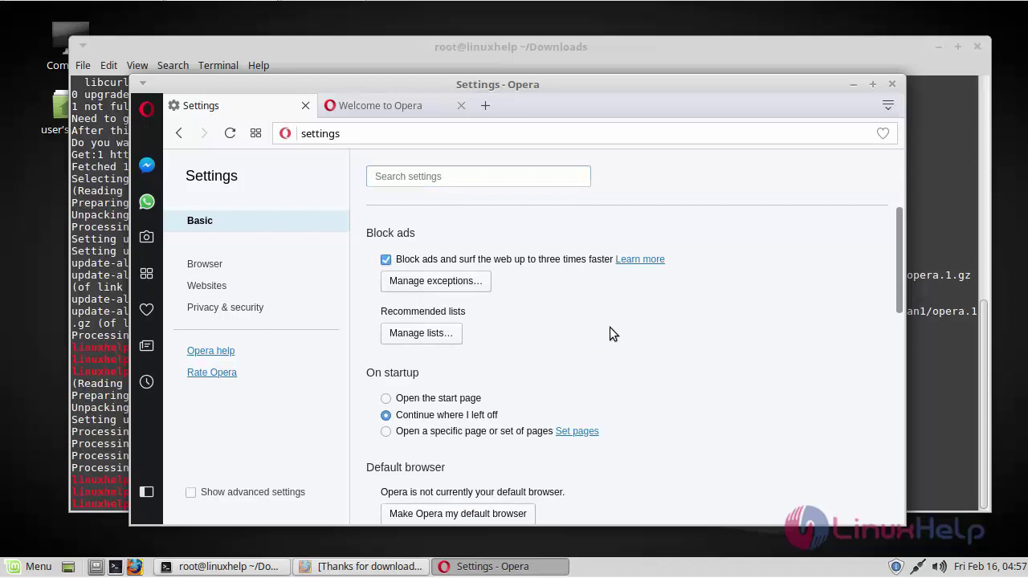
Enable the VPN in the Privacy & security settings
click(254, 312)
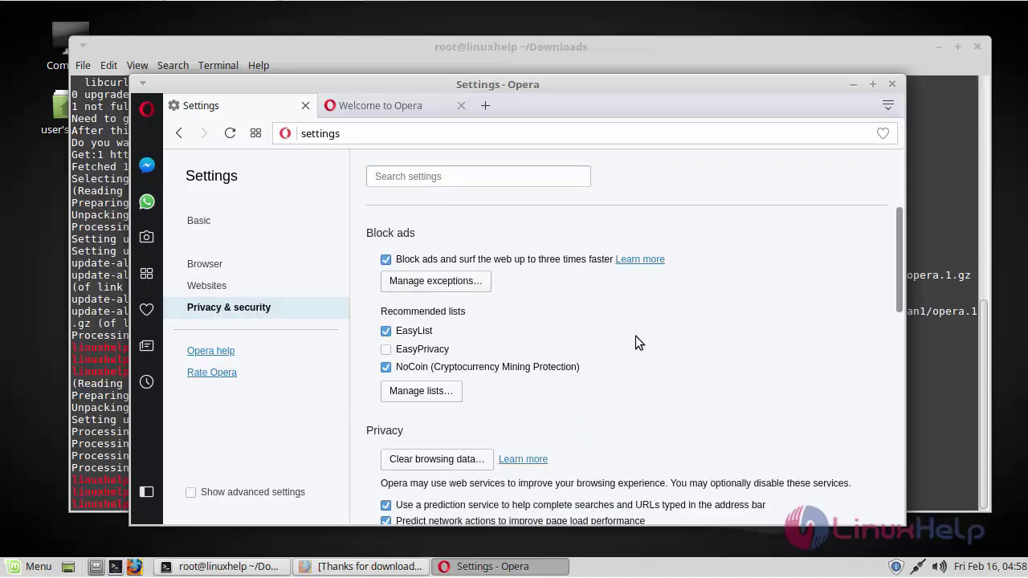
scroll(636, 336, down, 2)
scroll(636, 335, down, 1)
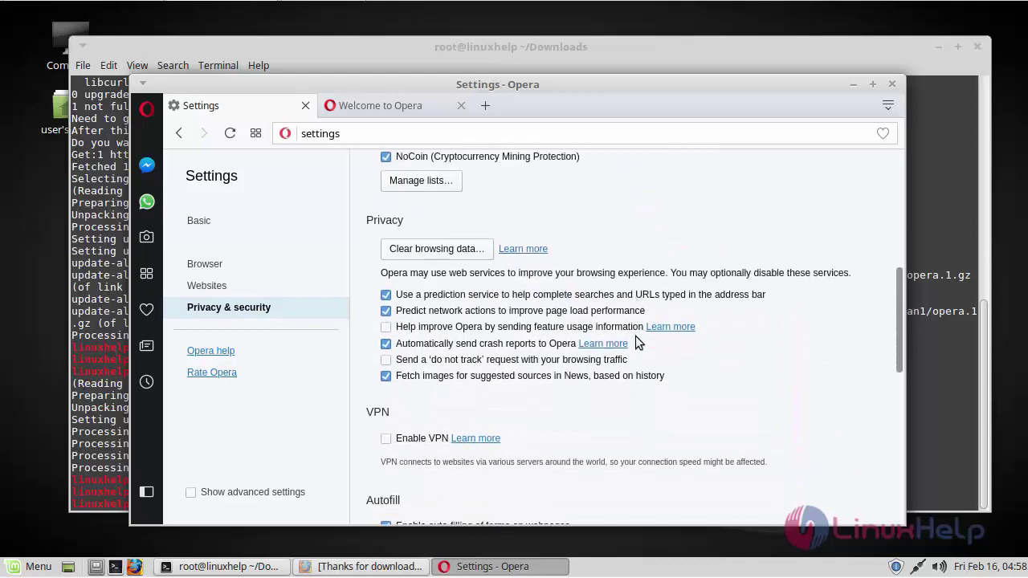
scroll(614, 403, down, 1)
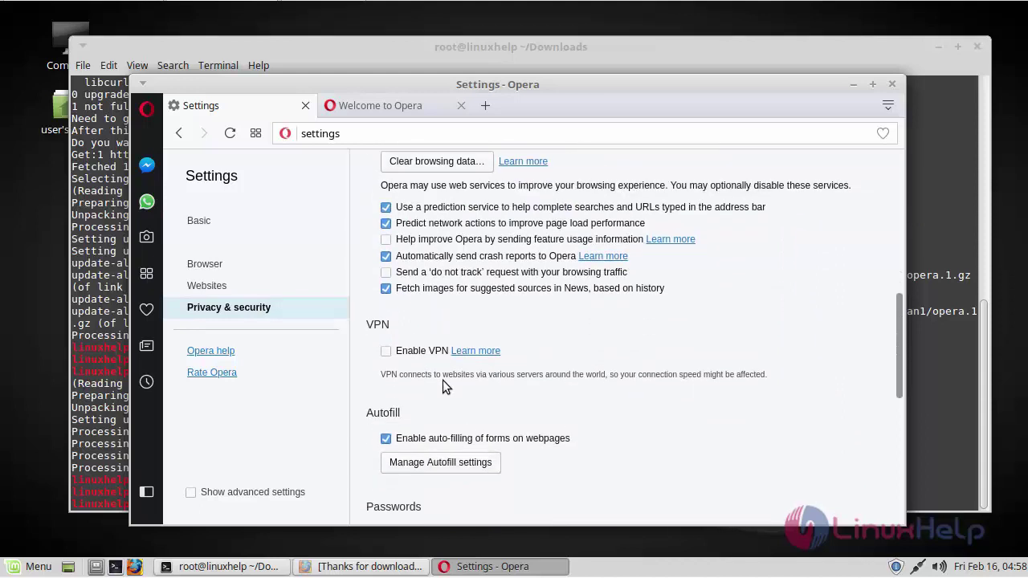
click(386, 352)
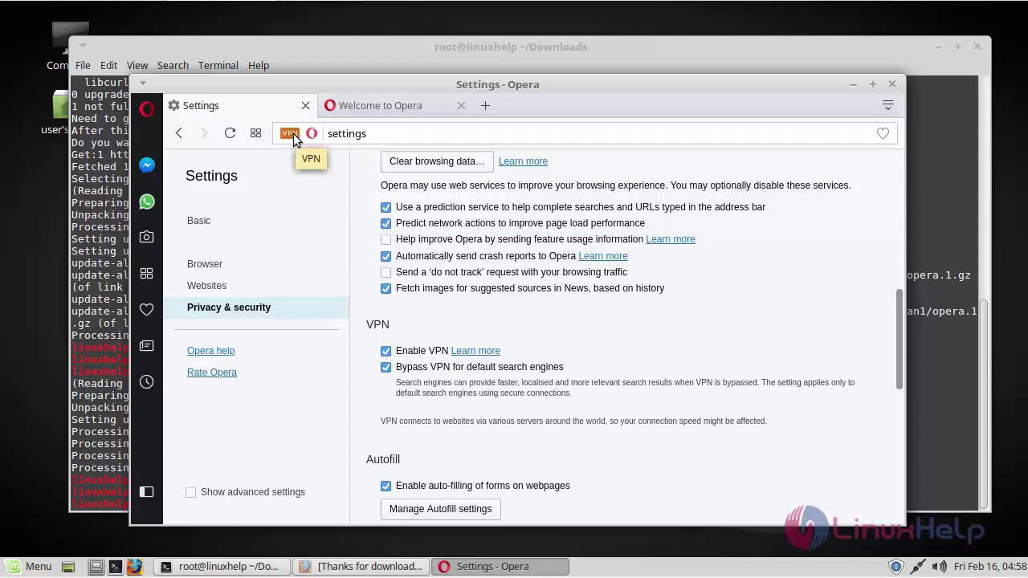
Examine the VPN's connection status and its available virtual locations, then close the VPN details
click(288, 135)
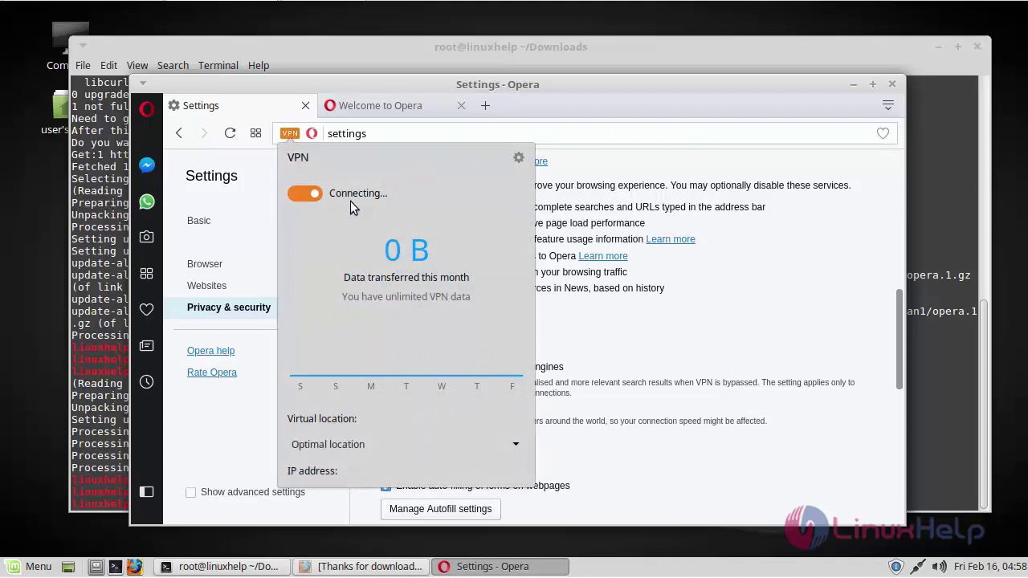
click(442, 446)
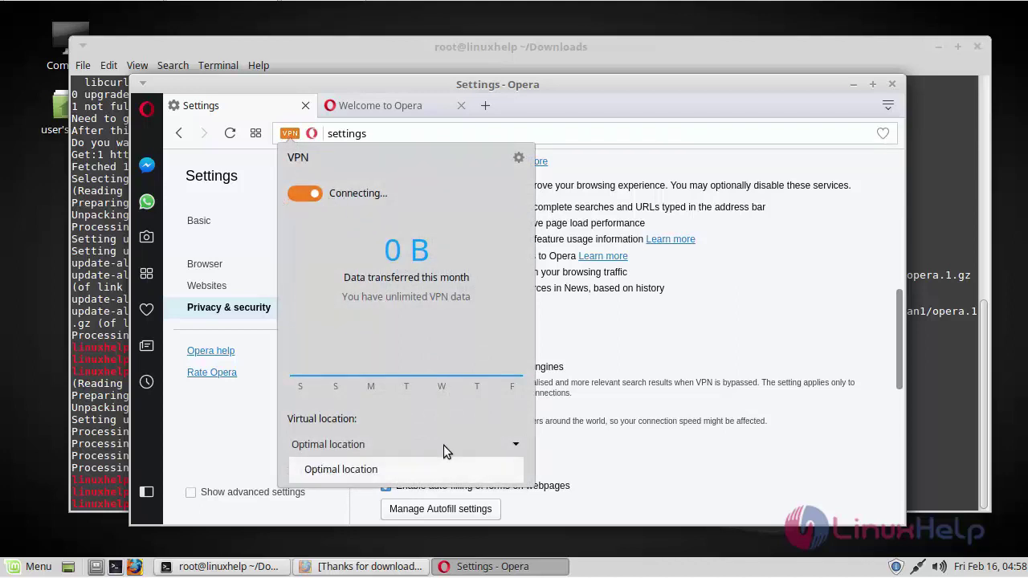
click(444, 445)
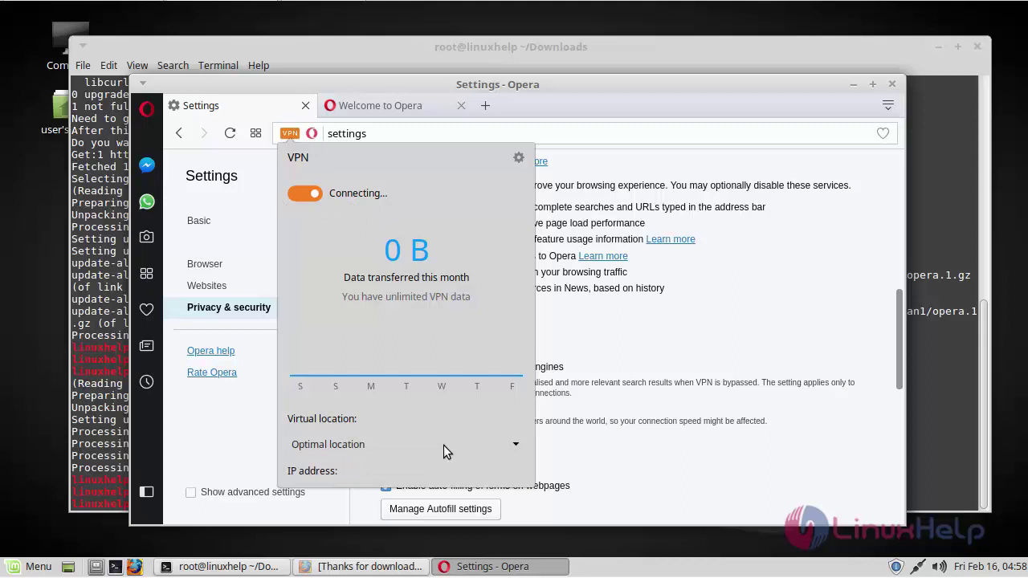
click(595, 459)
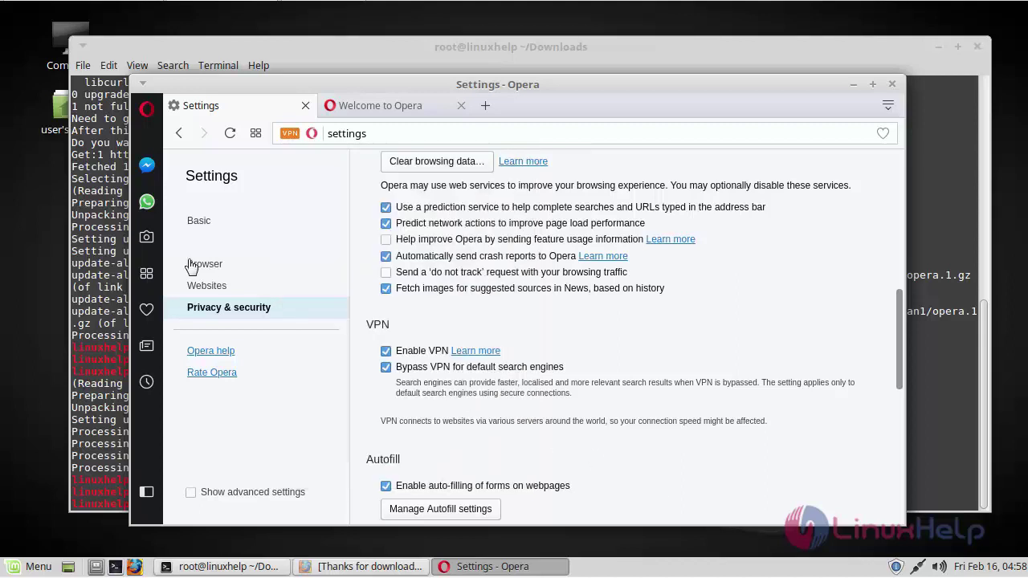
Open WhatsApp in the Opera sidebar
click(146, 202)
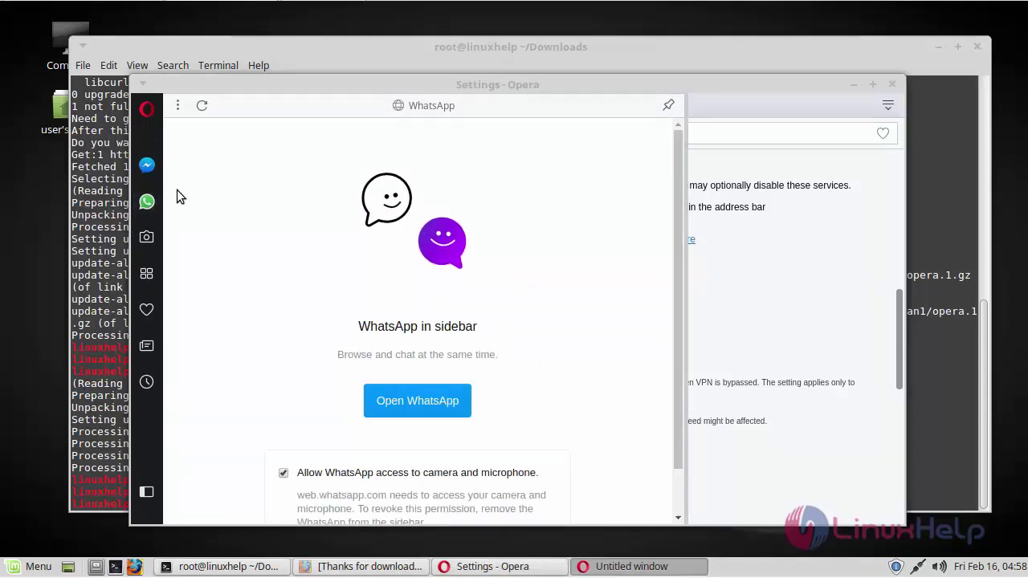